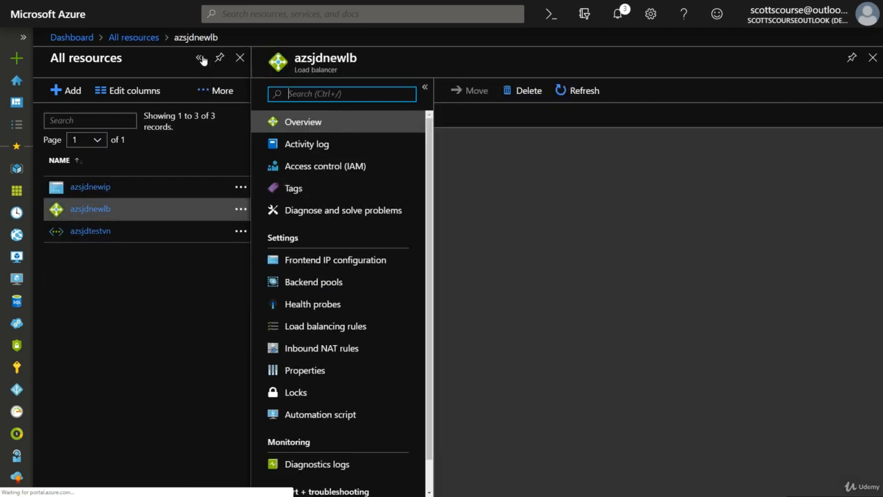
- Look through the azsjdnewlb load balancer's backend pools, health probes and overview pages
{"action": "left_click", "coordinate": [201, 59]}
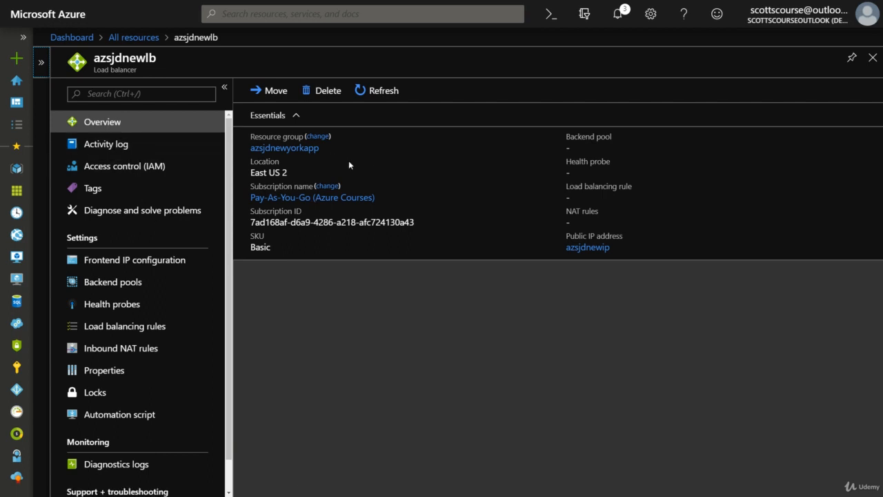
{"action": "left_click", "coordinate": [121, 285]}
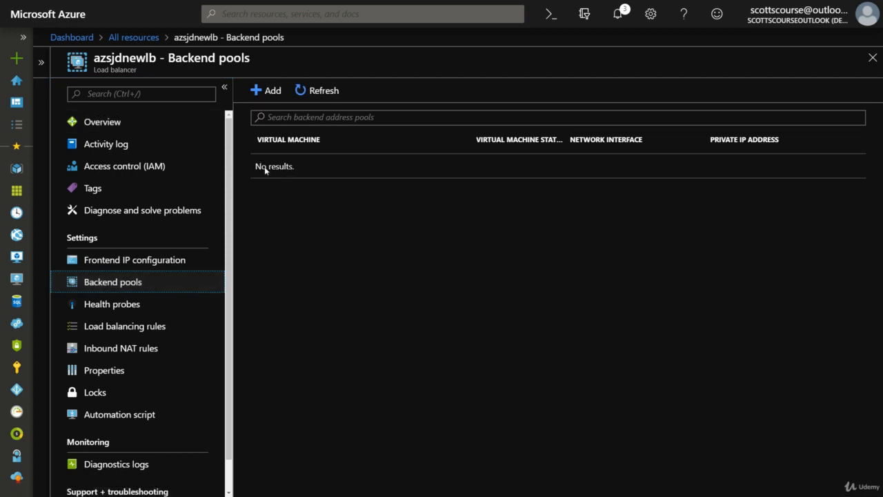
{"action": "left_click", "coordinate": [112, 308]}
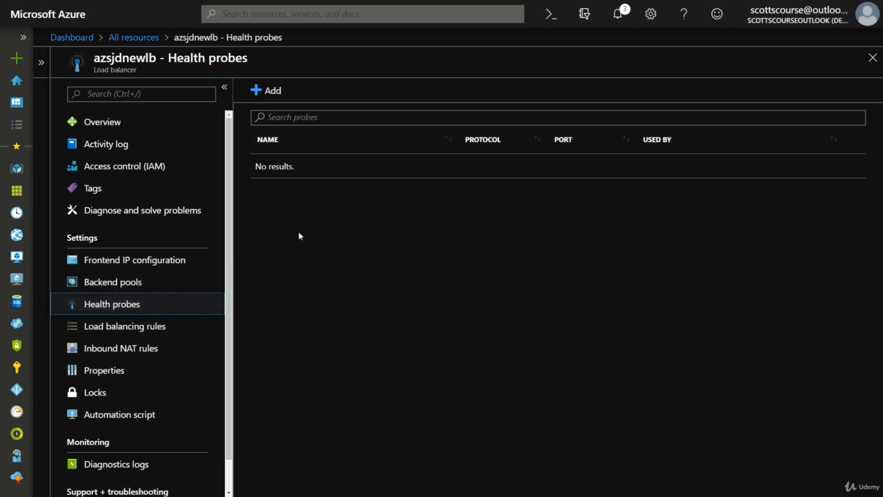
{"action": "left_click", "coordinate": [113, 283]}
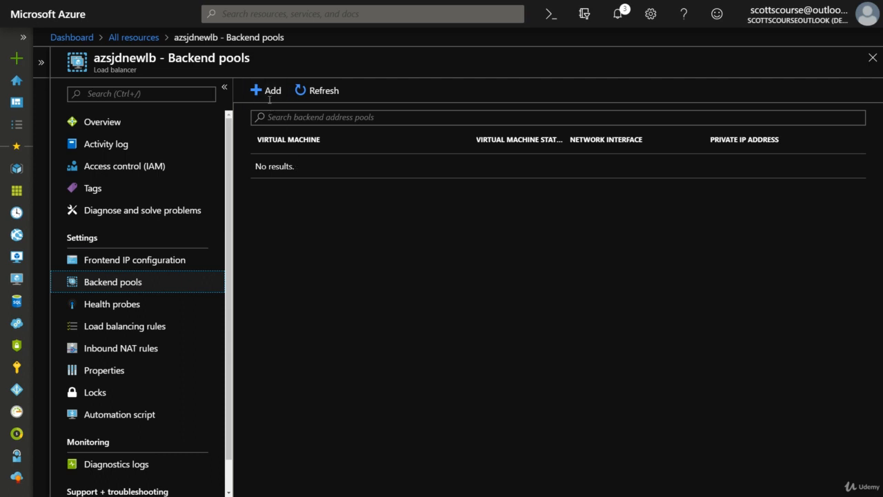
{"action": "left_click", "coordinate": [114, 124]}
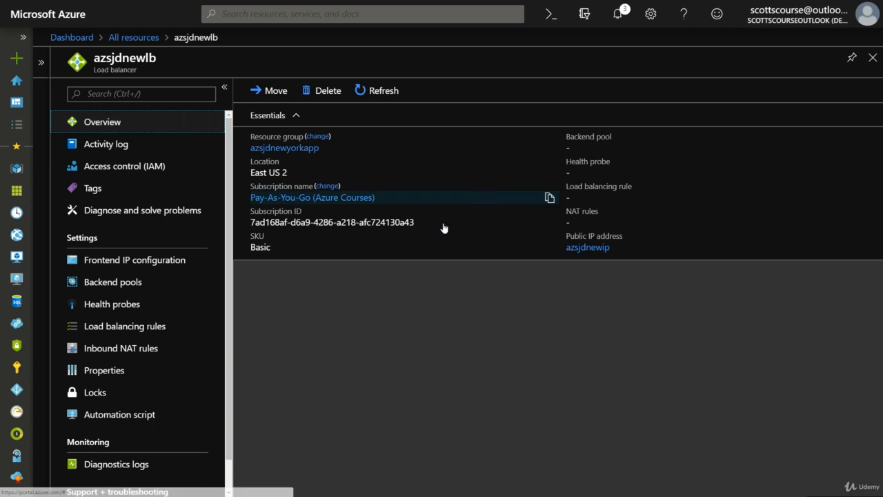
- Start adding a backend pool to the azsjdnewlb load balancer and name it azlbbep
{"action": "left_click", "coordinate": [110, 287]}
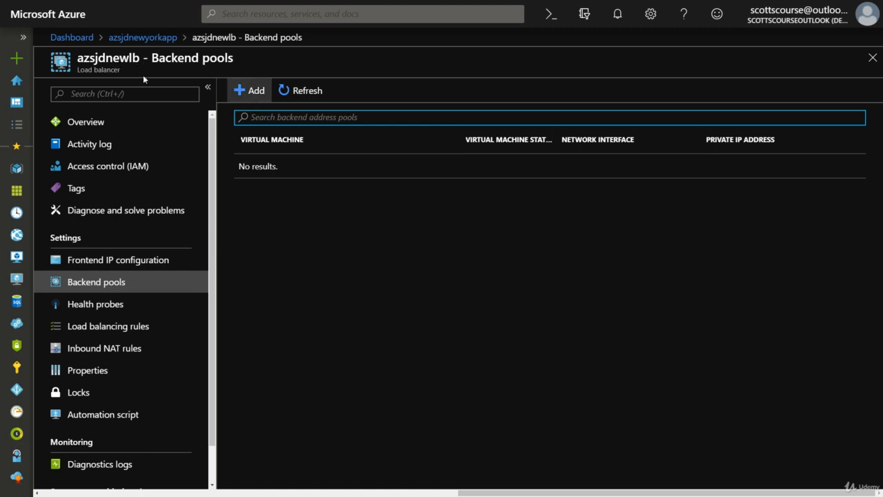
{"action": "left_click", "coordinate": [248, 92]}
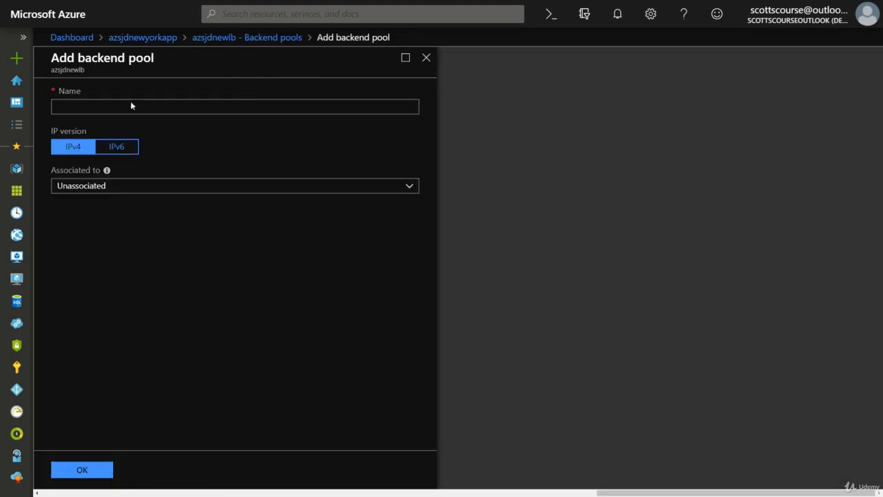
{"action": "left_click", "coordinate": [131, 104]}
{"action": "type", "text": "az"}
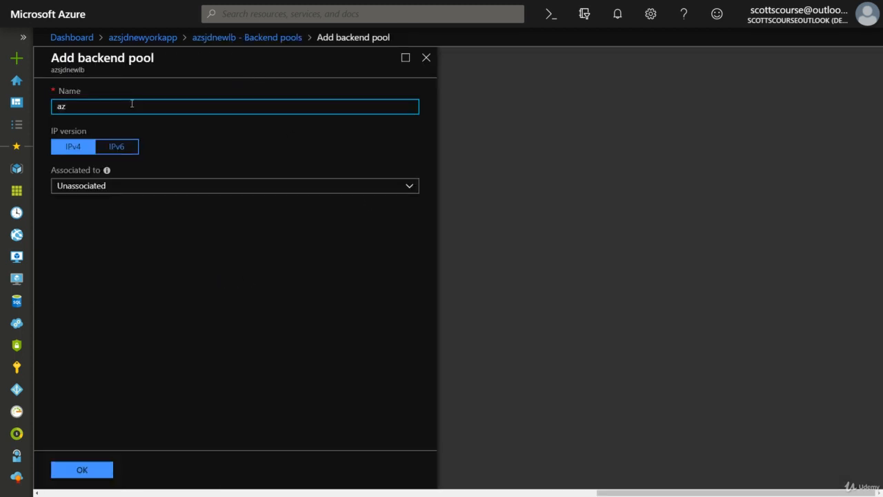
{"action": "type", "text": "lbbep"}
- Associate the backend pool with an availability set and choose aznewset
{"action": "left_click", "coordinate": [88, 187]}
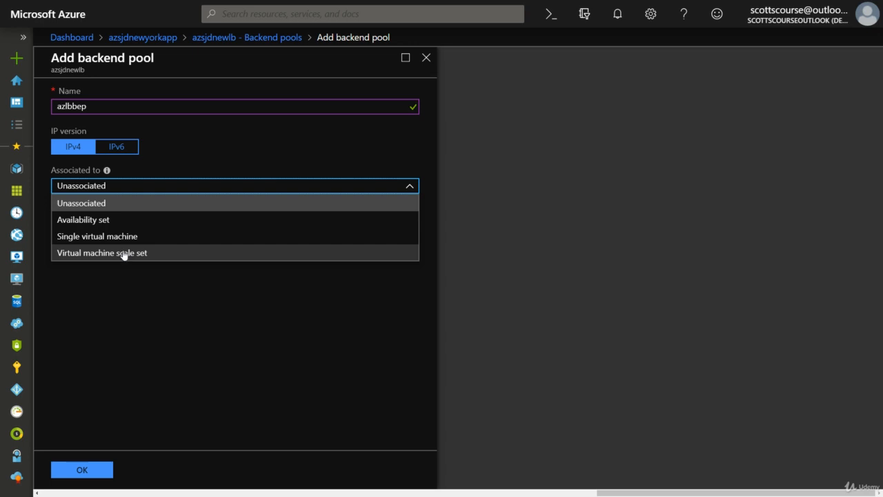
{"action": "left_click", "coordinate": [97, 221]}
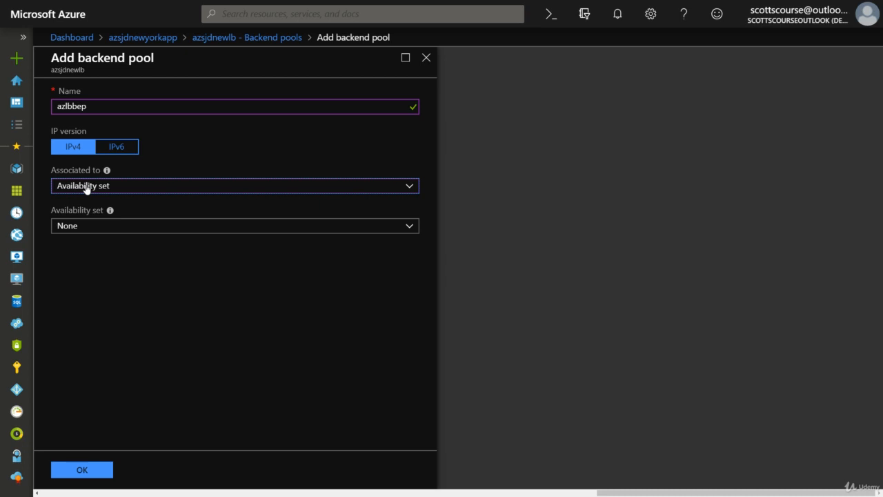
{"action": "left_click", "coordinate": [80, 231]}
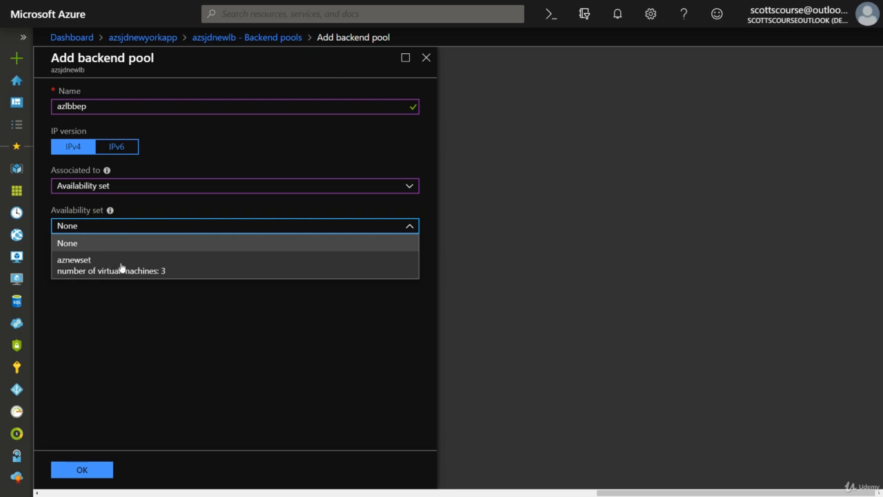
{"action": "left_click", "coordinate": [85, 265]}
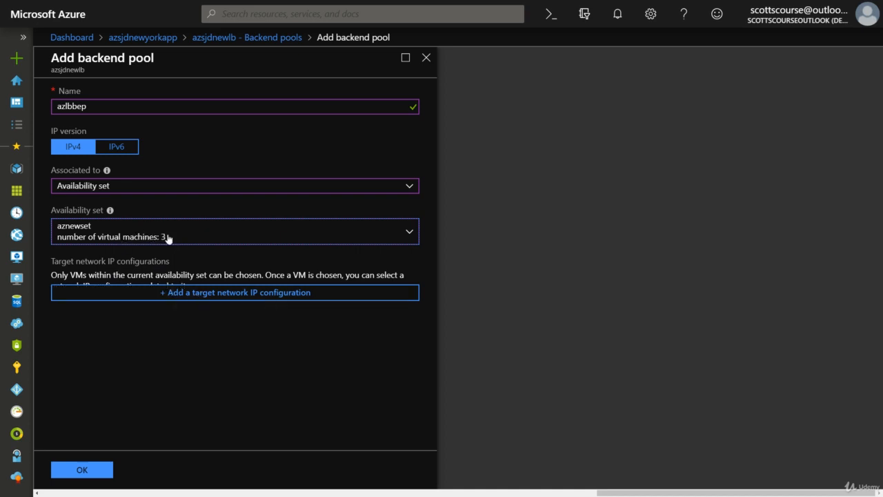
- Add a target network IP configuration for virtual machine azvm1 using ipconfig1 (10.1.0.4)
{"action": "left_click", "coordinate": [257, 299]}
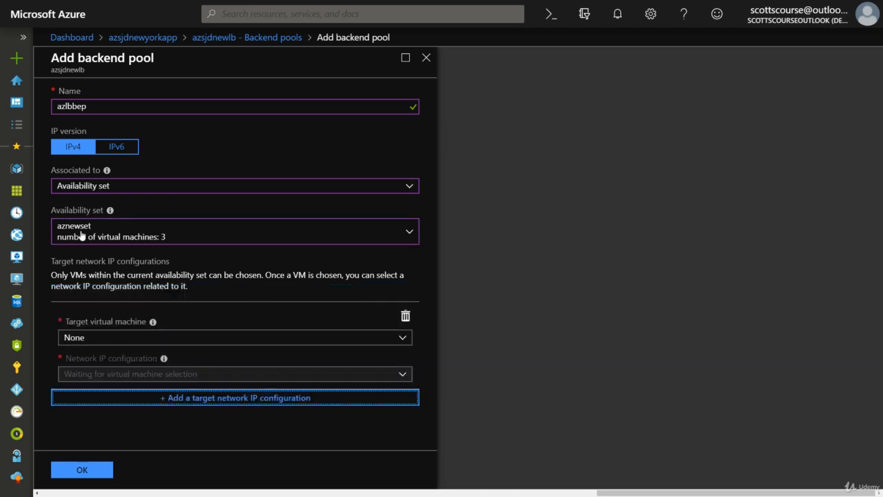
{"action": "left_click", "coordinate": [151, 342]}
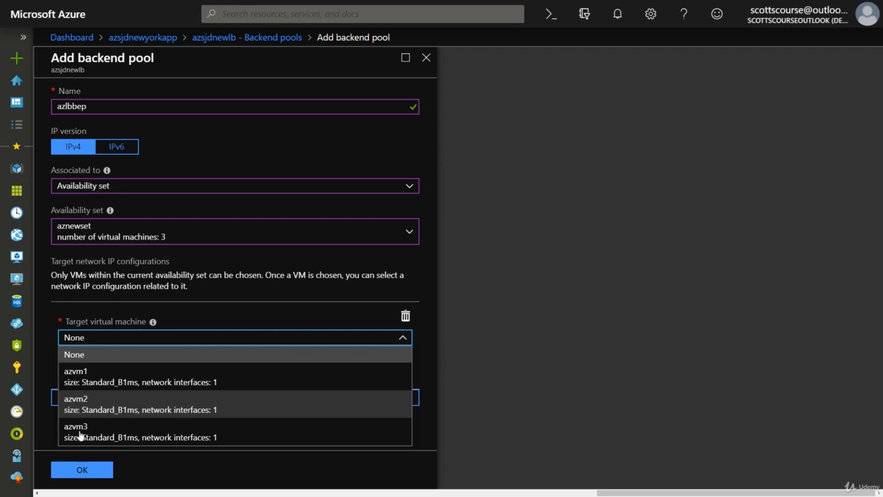
{"action": "left_click", "coordinate": [209, 386]}
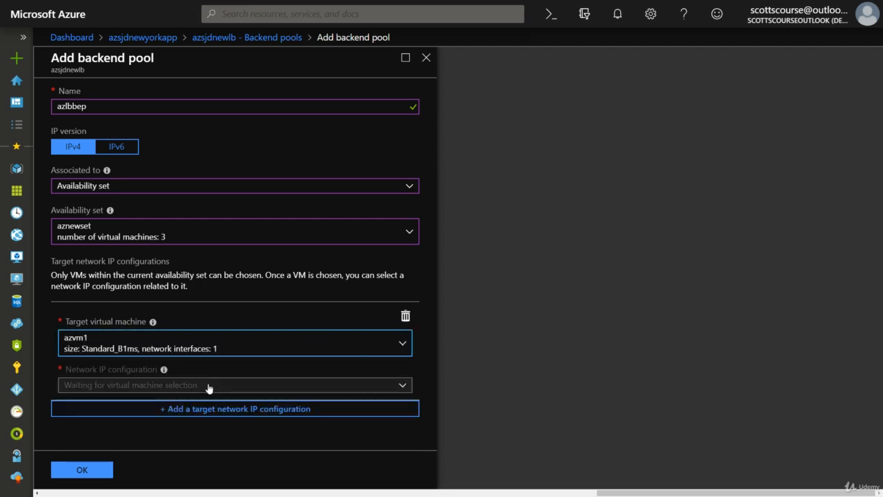
{"action": "left_click", "coordinate": [404, 387]}
{"action": "left_click", "coordinate": [94, 419]}
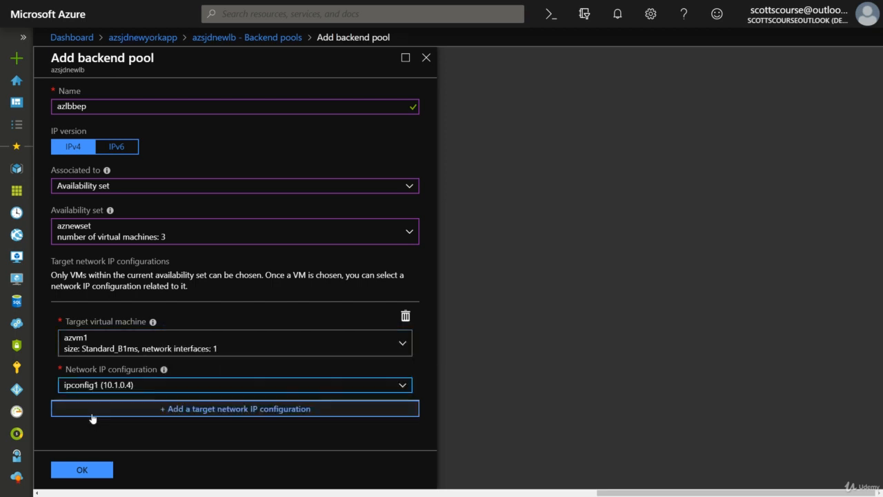
- Add a second target network IP configuration for azvm2 using ipconfig1 (10.1.0.6)
{"action": "left_click", "coordinate": [222, 408]}
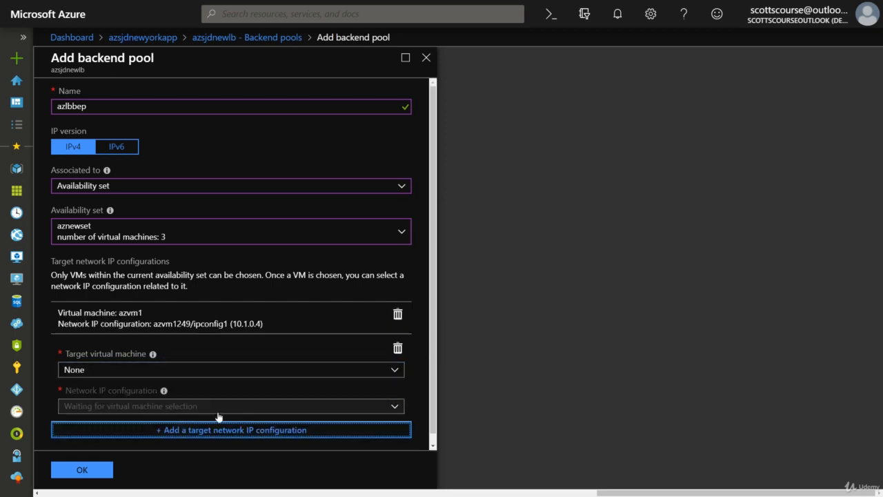
{"action": "left_click", "coordinate": [126, 374]}
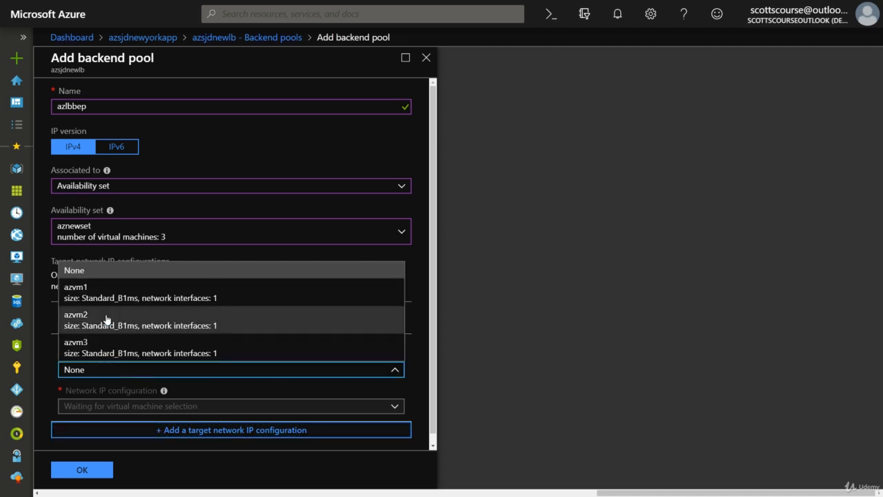
{"action": "left_click", "coordinate": [107, 319]}
{"action": "left_click", "coordinate": [114, 418]}
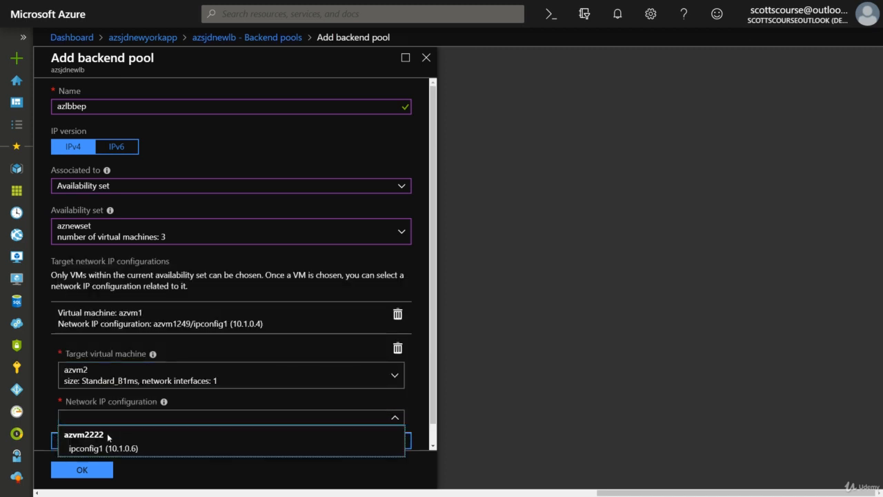
{"action": "left_click", "coordinate": [104, 448]}
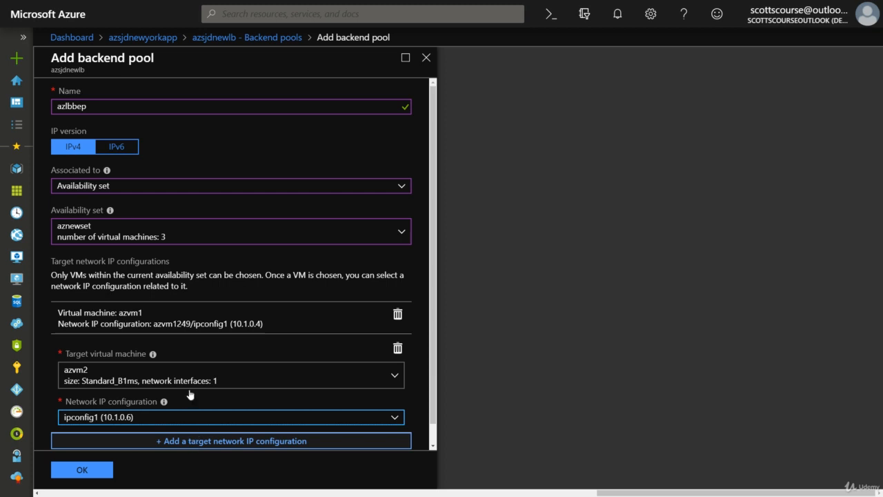
- Set the third target virtual machine to azvm3 with network IP configuration ipconfig1 (10.1.0.5)
{"action": "left_click", "coordinate": [114, 402]}
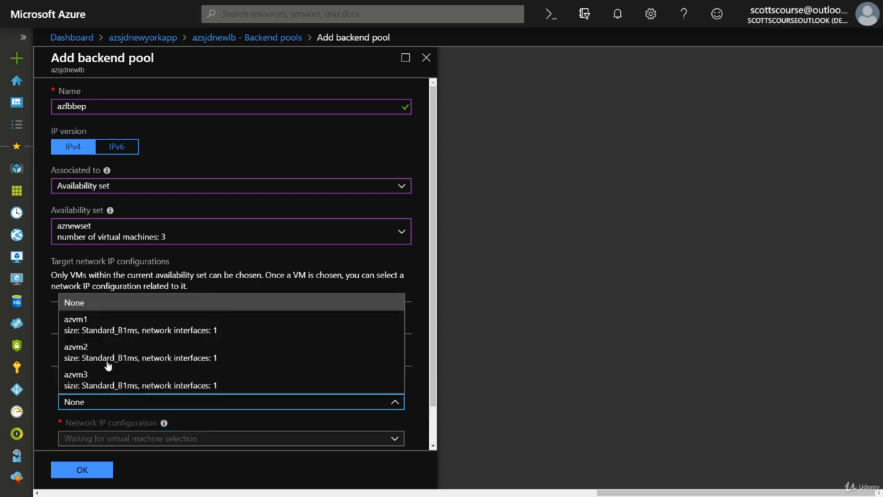
{"action": "left_click", "coordinate": [103, 381]}
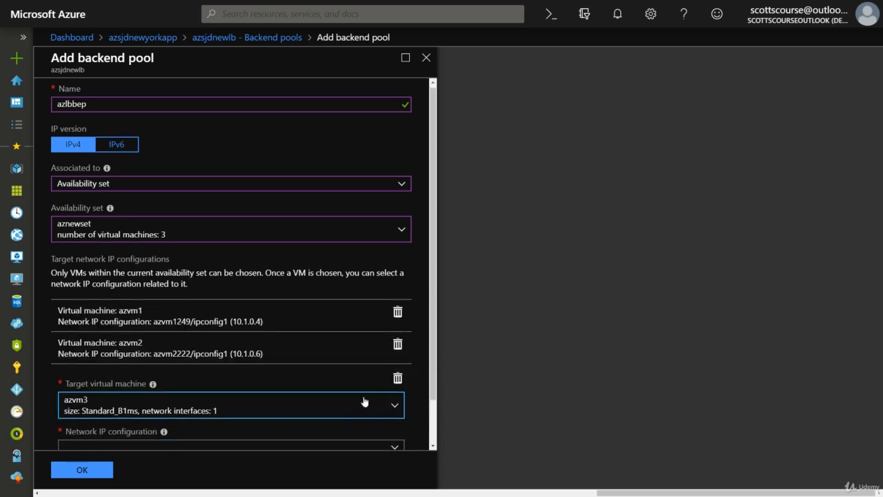
{"action": "scroll", "coordinate": [318, 396], "scroll_direction": "down", "scroll_amount": 1}
{"action": "left_click", "coordinate": [148, 397]}
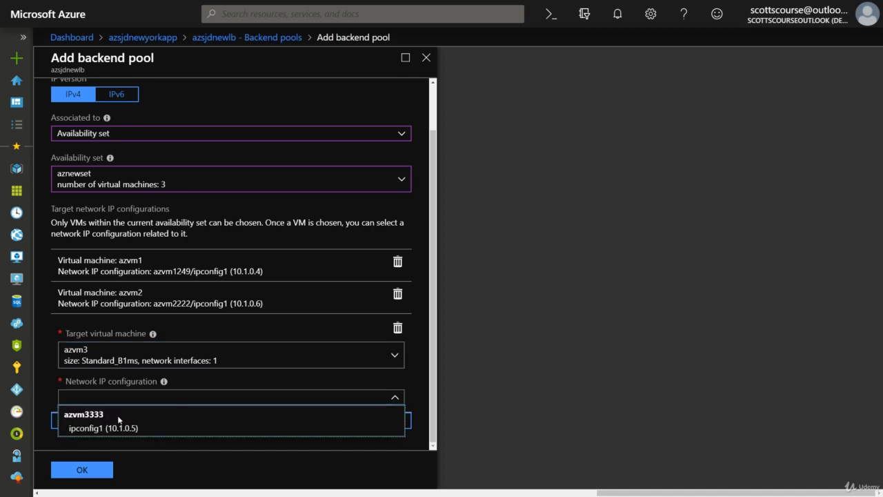
{"action": "left_click", "coordinate": [81, 428]}
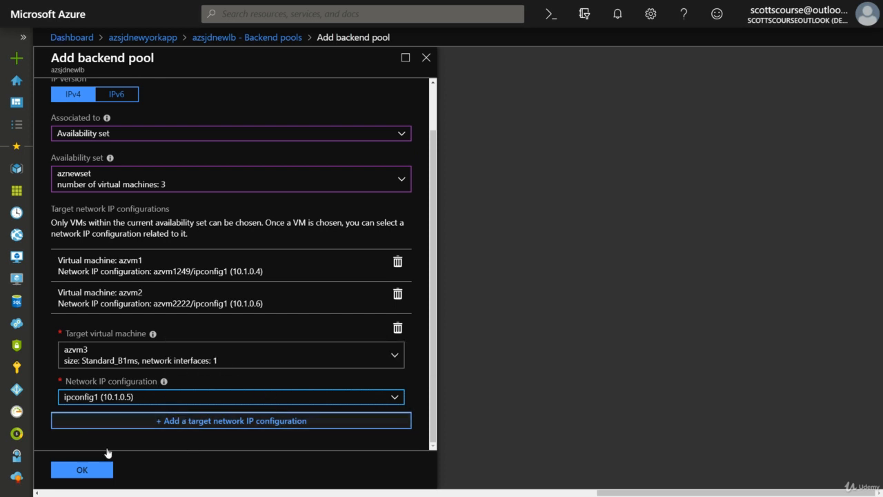
- Commit the azvm3 target, remove the extra blank target entry and create the backend pool
{"action": "left_click", "coordinate": [227, 422]}
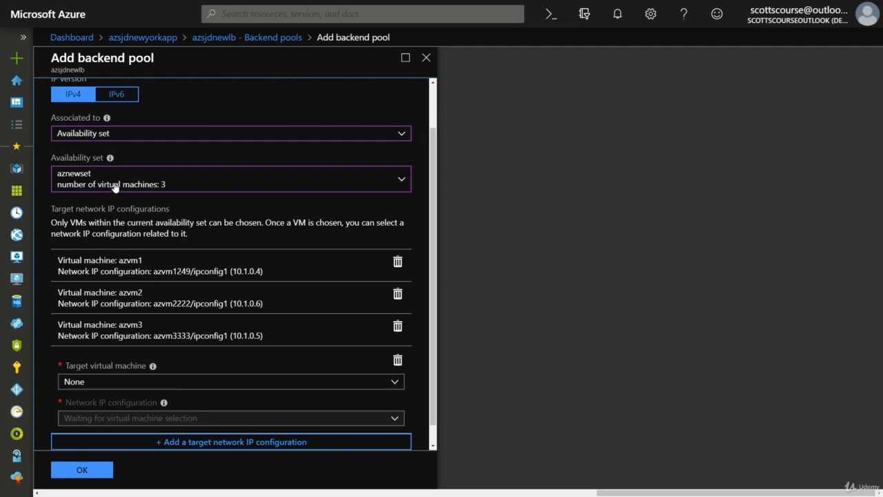
{"action": "left_click", "coordinate": [81, 468]}
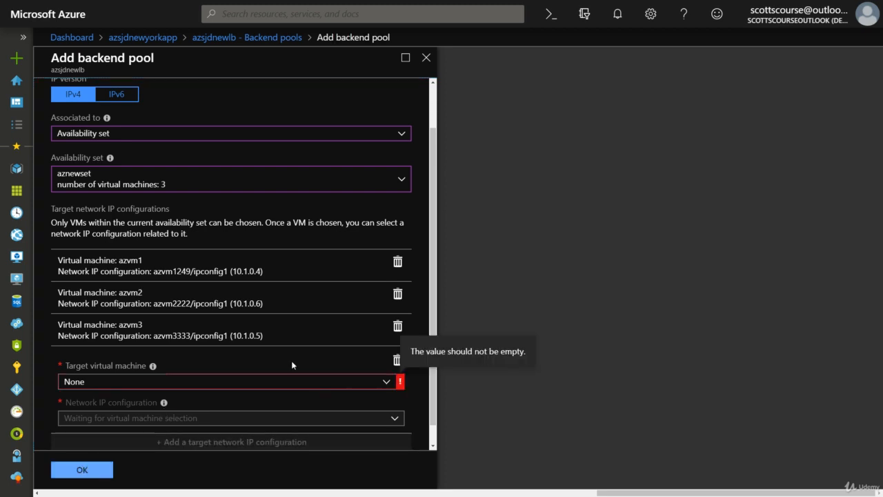
{"action": "left_click", "coordinate": [397, 361]}
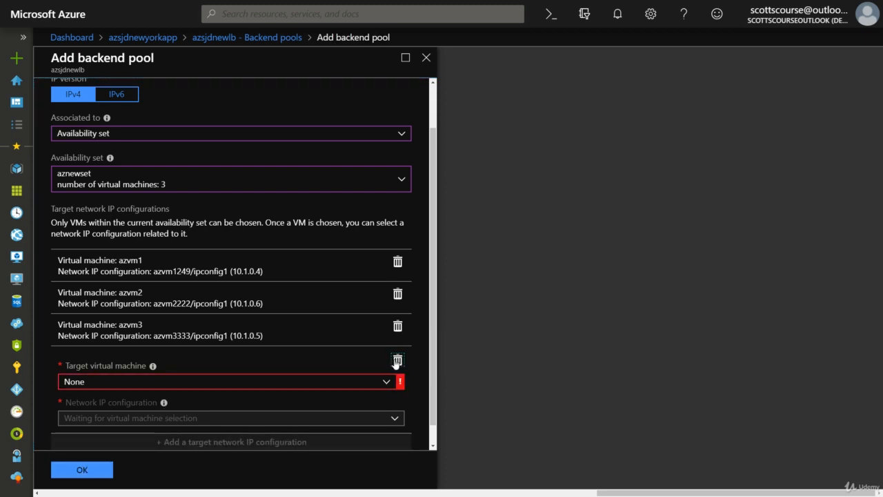
{"action": "left_click", "coordinate": [104, 469]}
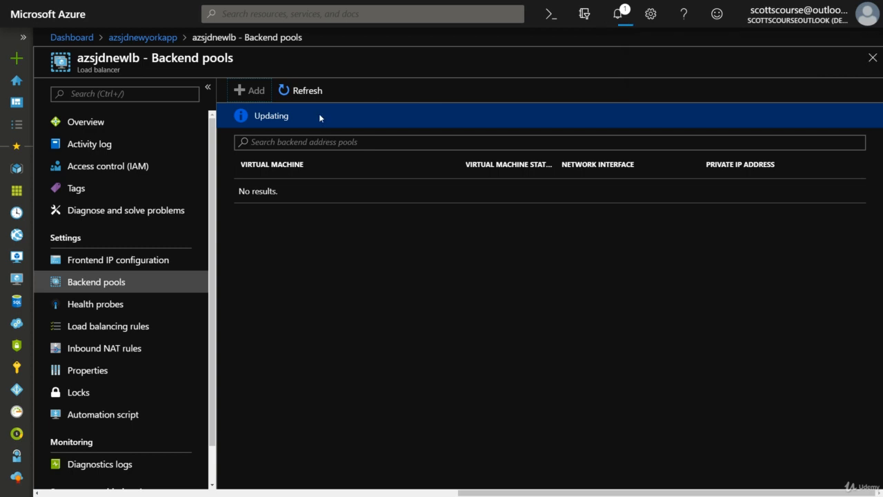
- Refresh the backend pools list and expand azlbbep to check its virtual machines
{"action": "left_click", "coordinate": [302, 90]}
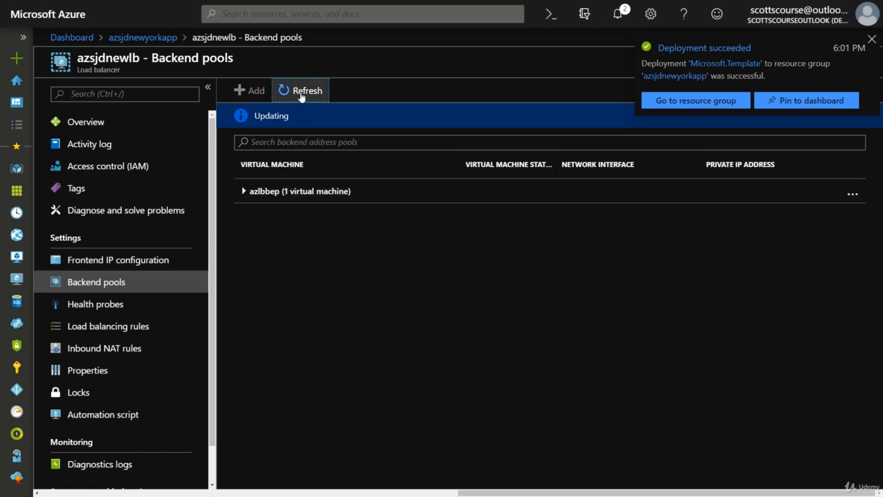
{"action": "left_click", "coordinate": [244, 192]}
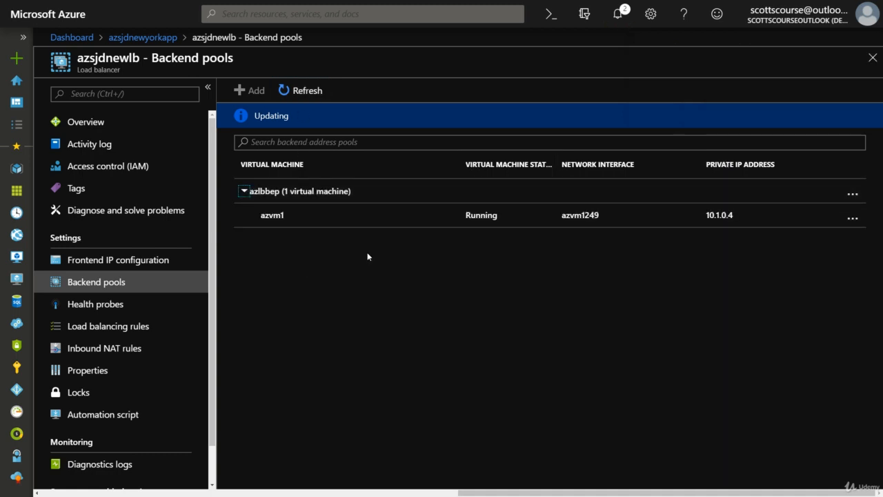
- Start adding a health probe to the load balancer and name it azsjdhealth
{"action": "left_click", "coordinate": [92, 306]}
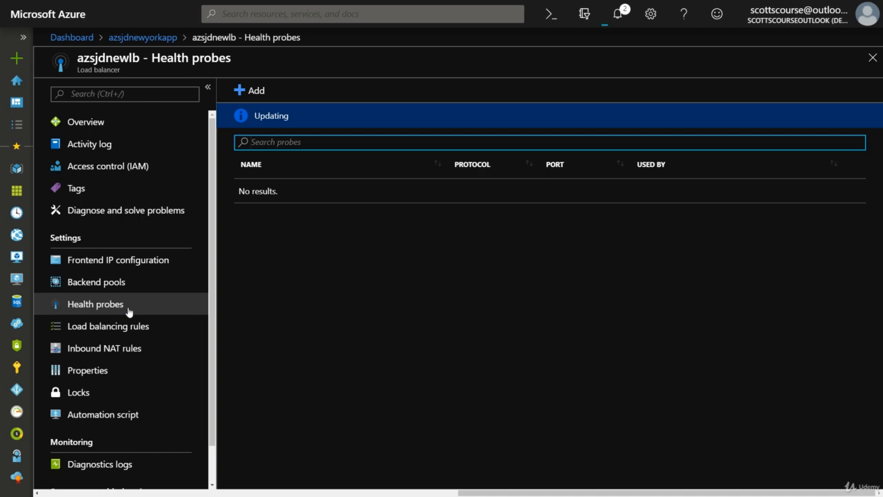
{"action": "left_click", "coordinate": [266, 92]}
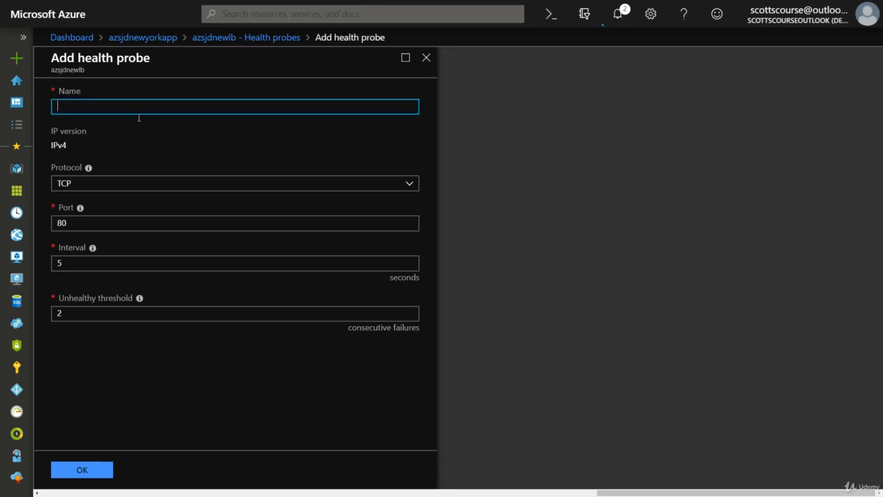
{"action": "type", "text": "azsjdhealth"}
- Review the health probe's protocol options and set the protocol to HTTP
{"action": "left_click", "coordinate": [112, 188]}
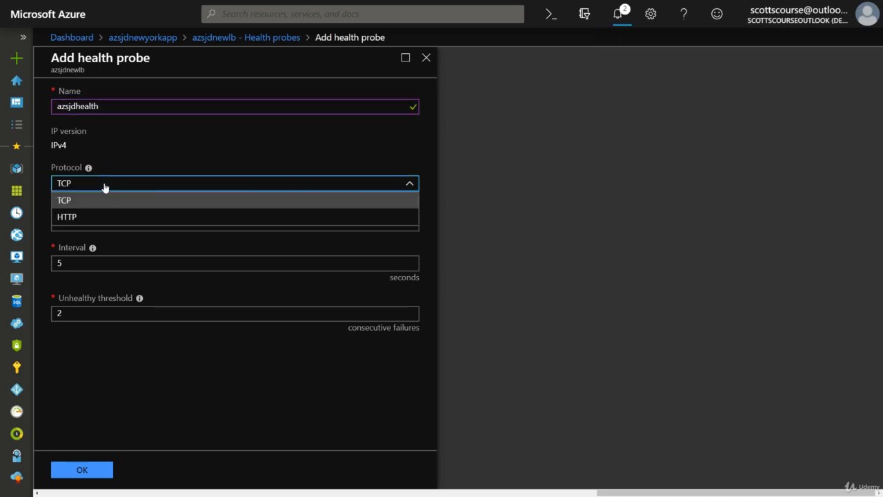
{"action": "left_click", "coordinate": [103, 188]}
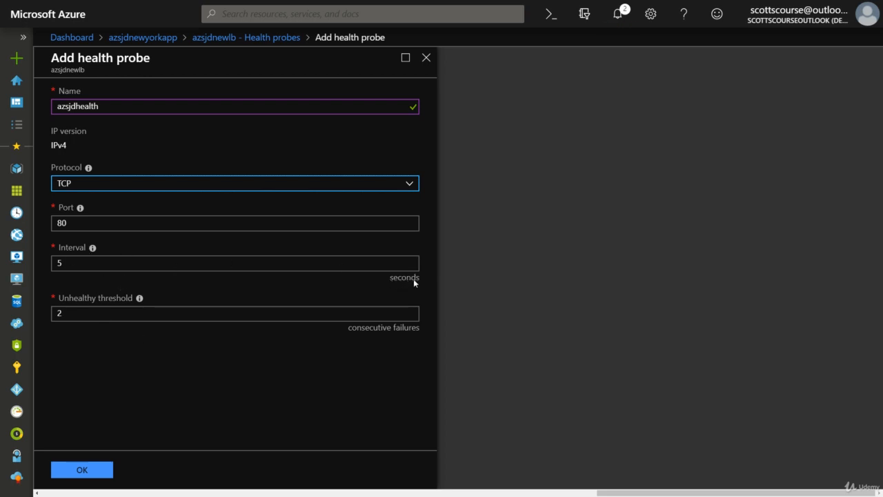
{"action": "left_click", "coordinate": [410, 183]}
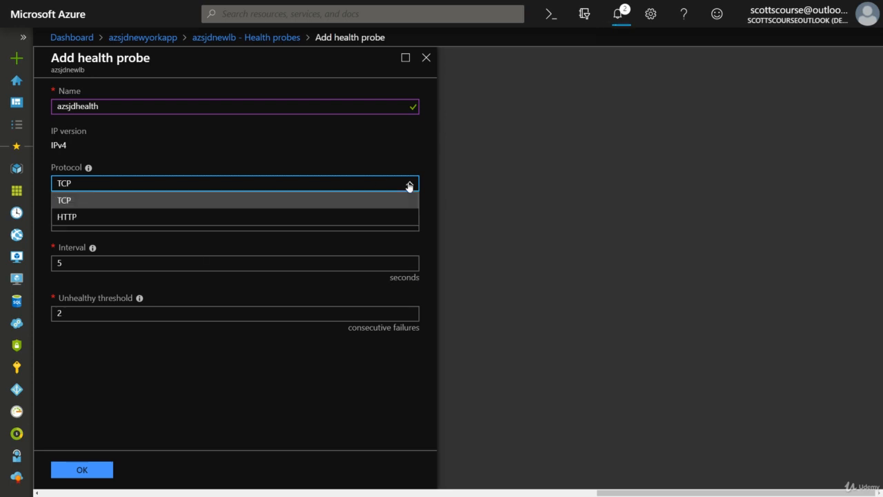
{"action": "left_click", "coordinate": [73, 219]}
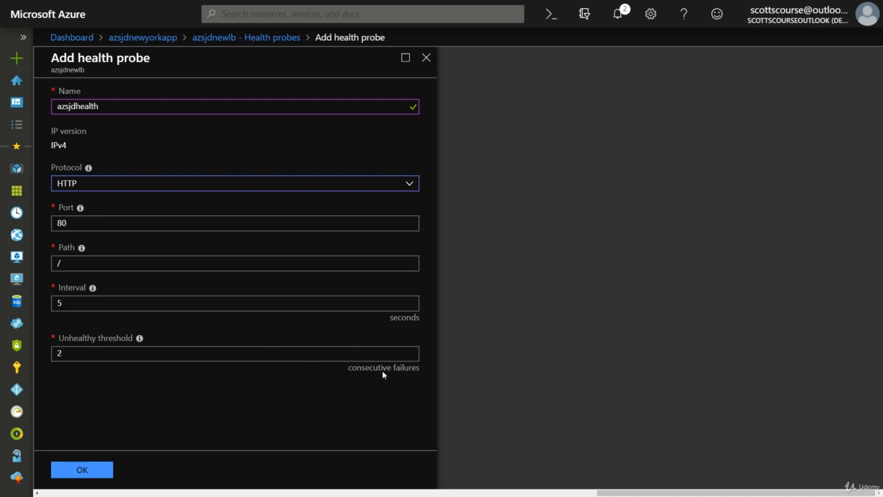
- Set the HTTP probe's path to /probe.htm and review the protocol options
{"action": "left_click", "coordinate": [102, 266]}
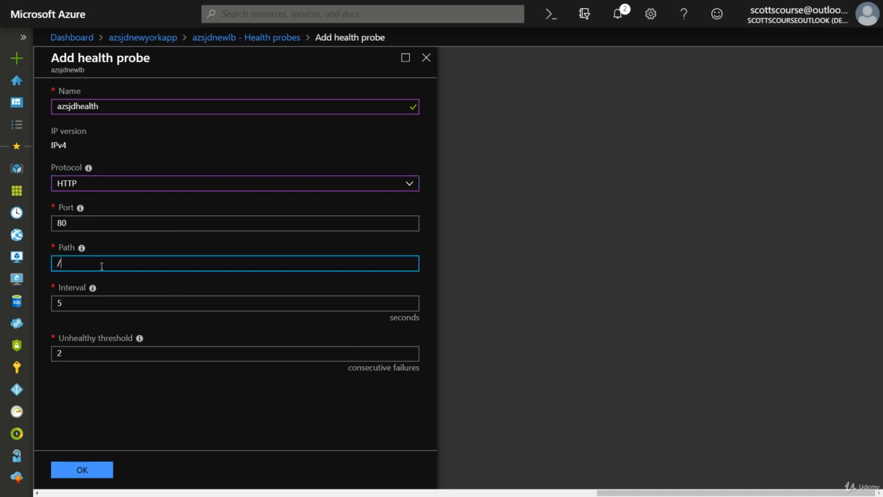
{"action": "type", "text": "health.htm"}
{"action": "double_click", "coordinate": [70, 264]}
{"action": "type", "text": "probe"}
{"action": "left_click", "coordinate": [110, 263]}
{"action": "left_click", "coordinate": [95, 182]}
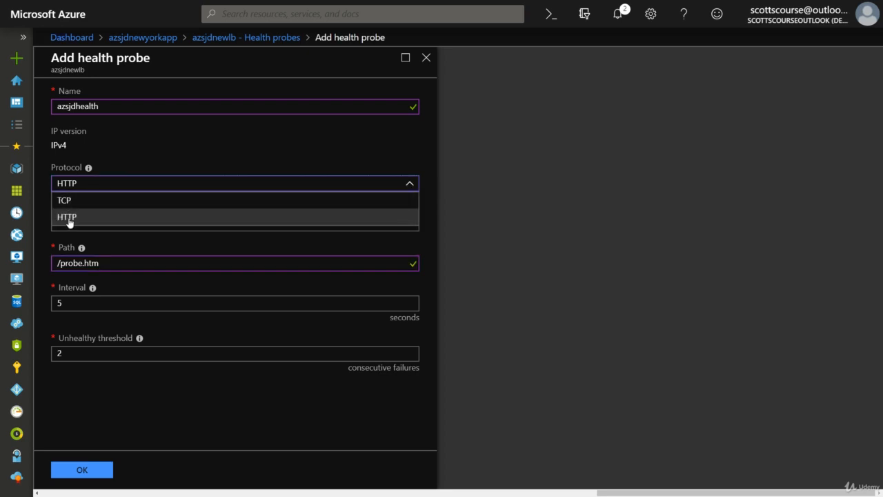
{"action": "left_click", "coordinate": [112, 263]}
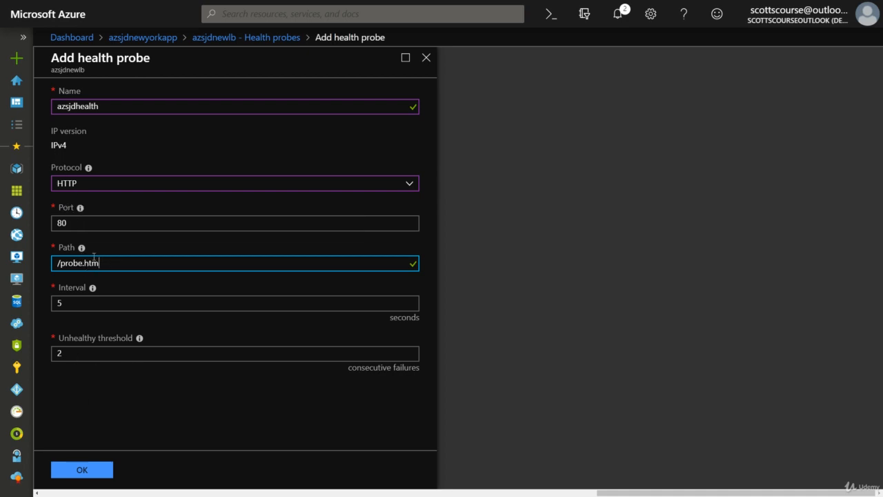
- Set the health probe's protocol to TCP, keep port 80 and create the probe
{"action": "left_click", "coordinate": [79, 191]}
{"action": "left_click", "coordinate": [70, 201]}
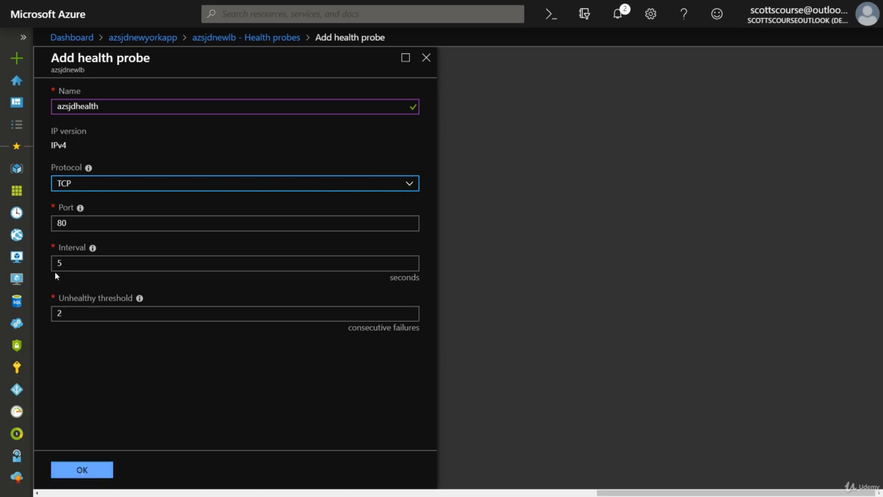
{"action": "double_click", "coordinate": [52, 223]}
{"action": "left_click", "coordinate": [60, 223]}
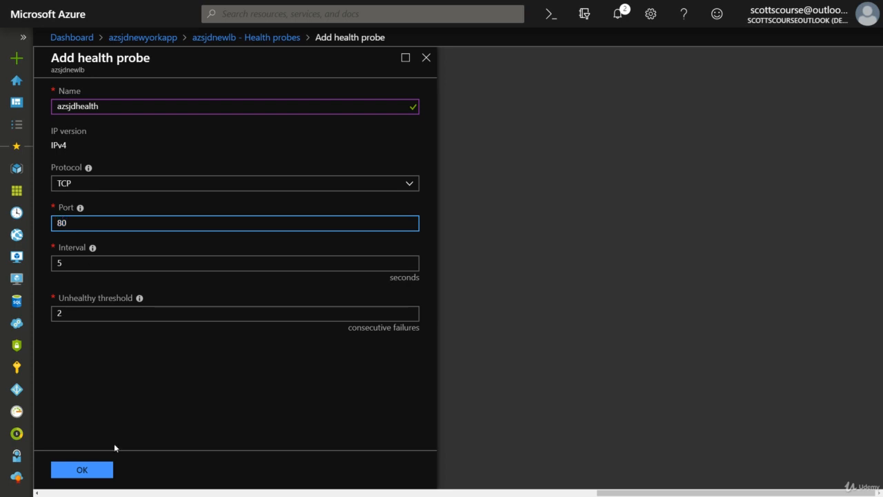
{"action": "left_click", "coordinate": [89, 470]}
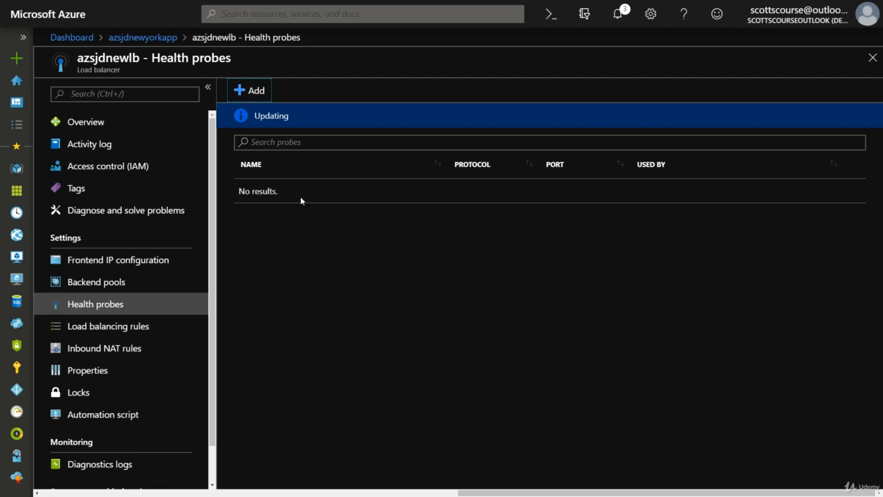
- Examine the azlbbep backend pool, the health probes list and the load balancer's overview
{"action": "left_click", "coordinate": [115, 283]}
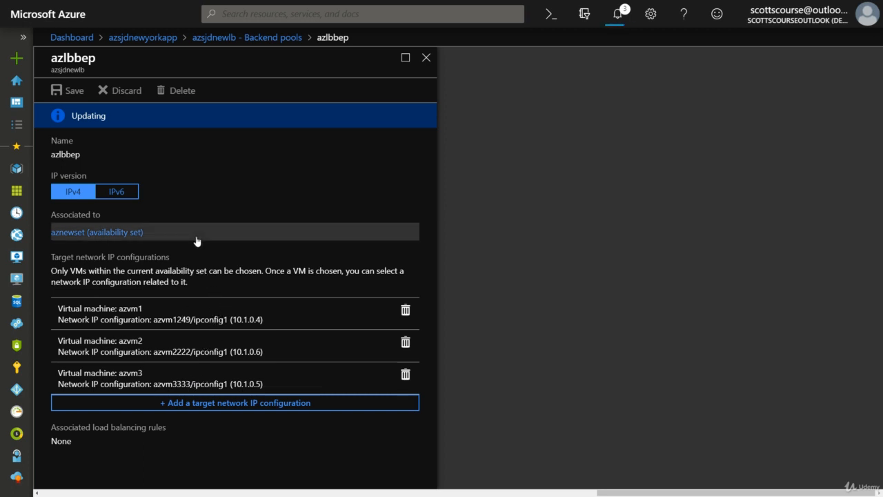
{"action": "left_click", "coordinate": [219, 38]}
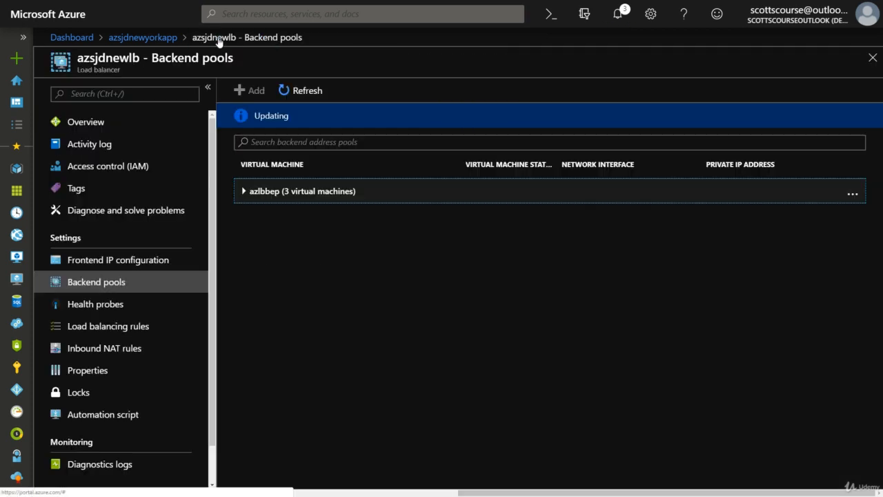
{"action": "left_click", "coordinate": [89, 305]}
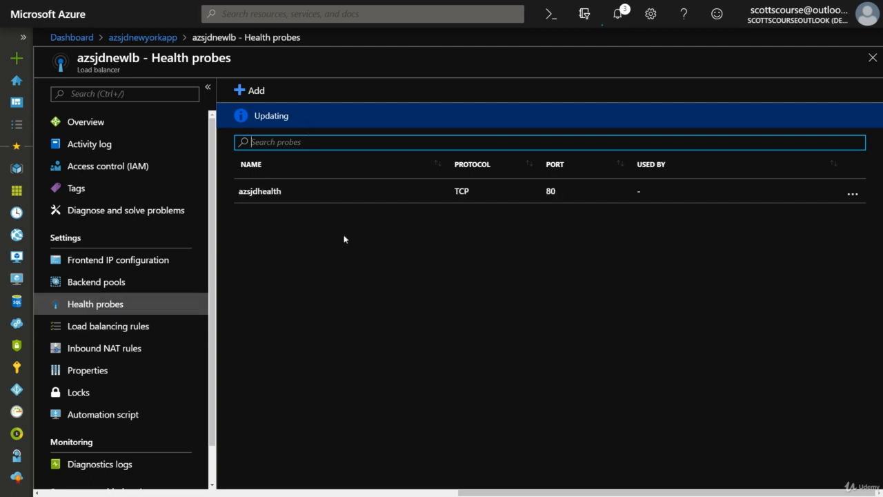
{"action": "left_click", "coordinate": [111, 283]}
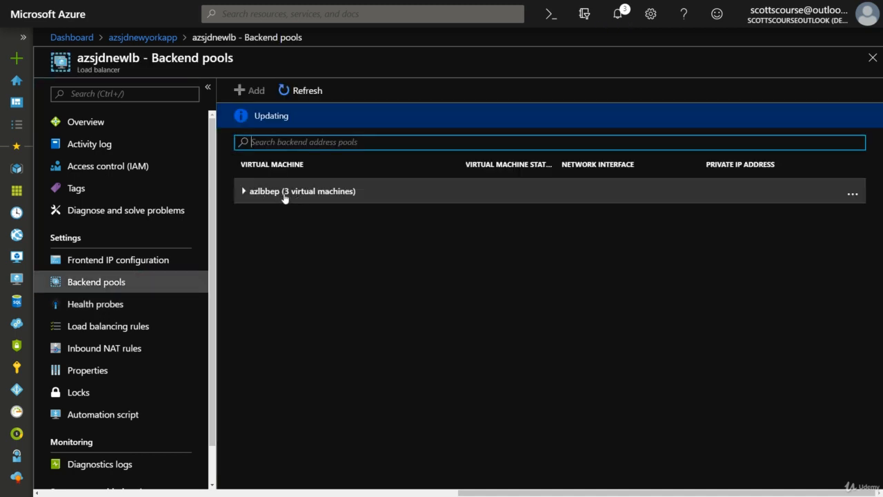
{"action": "left_click", "coordinate": [91, 304]}
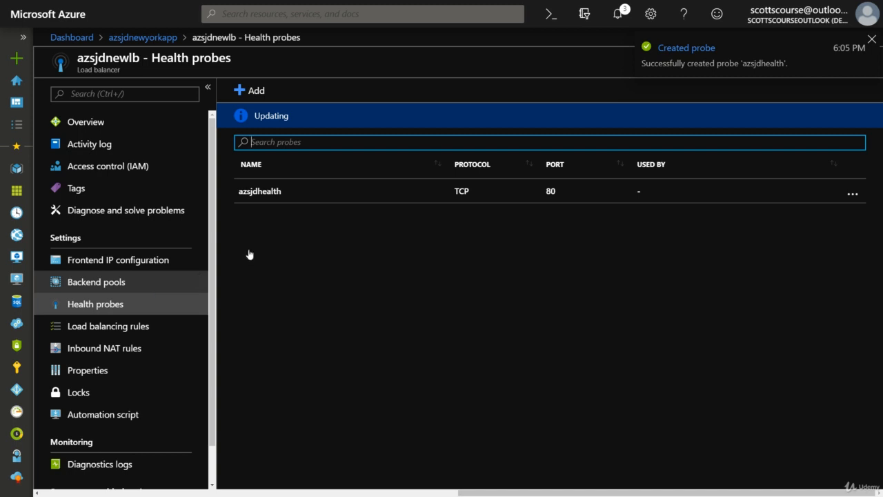
{"action": "left_click", "coordinate": [102, 285]}
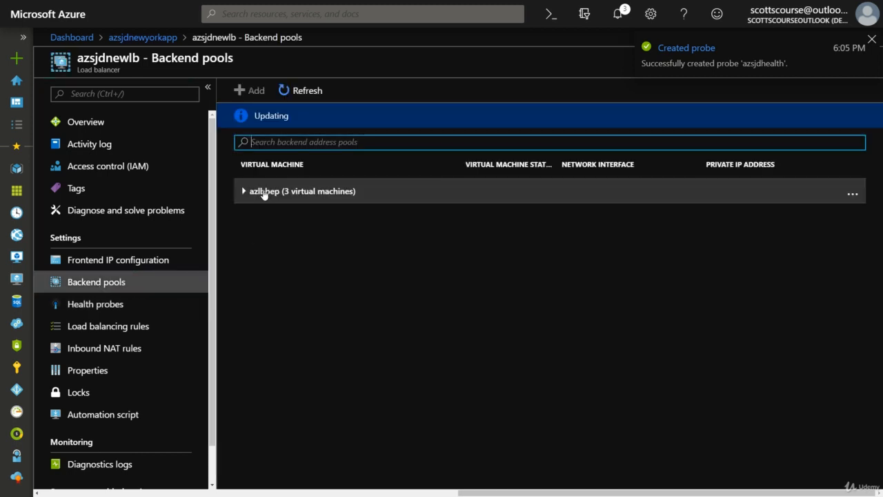
{"action": "left_click", "coordinate": [244, 191]}
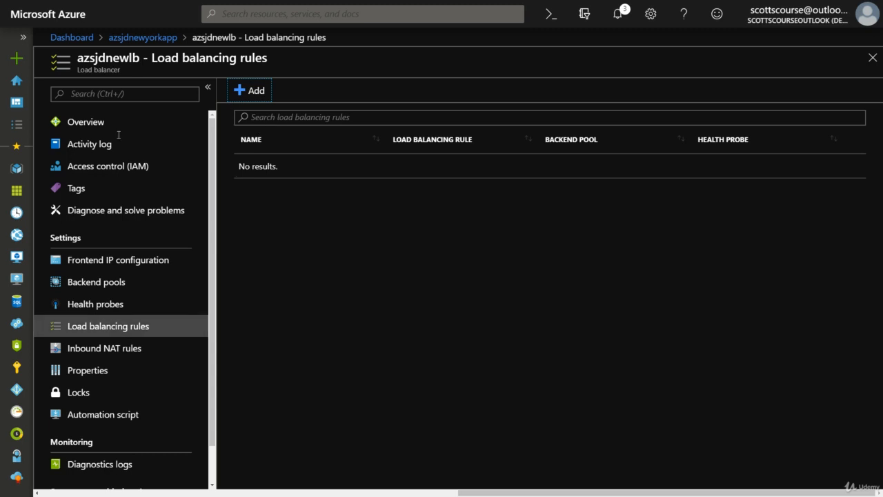
{"action": "left_click", "coordinate": [83, 120]}
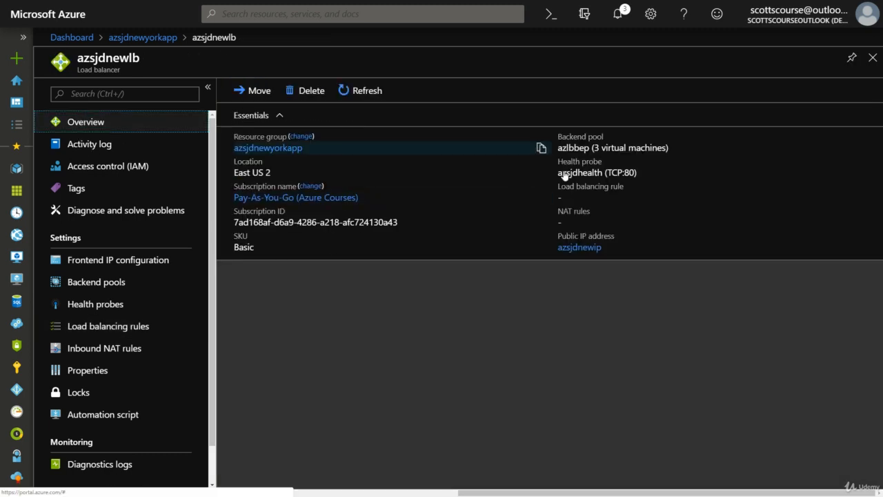
- Start adding a load balancing rule named azsjdnewrules, keeping LoadBalancerFrontEnd as the frontend IP address
{"action": "left_click", "coordinate": [117, 332]}
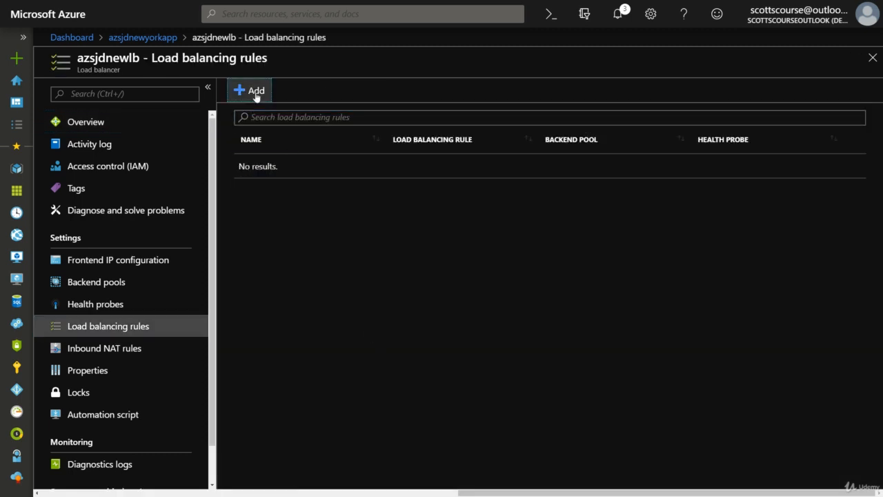
{"action": "left_click", "coordinate": [255, 92]}
{"action": "type", "text": "azs"}
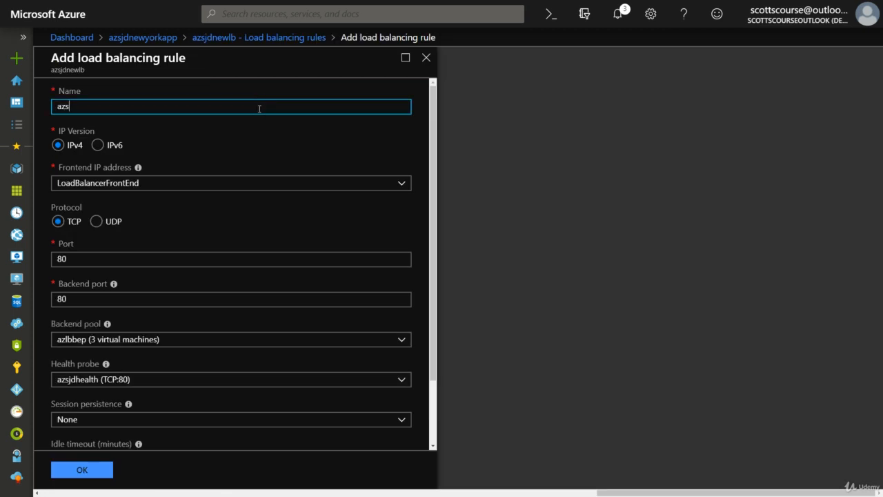
{"action": "type", "text": "jdnewrules"}
{"action": "left_click", "coordinate": [108, 182]}
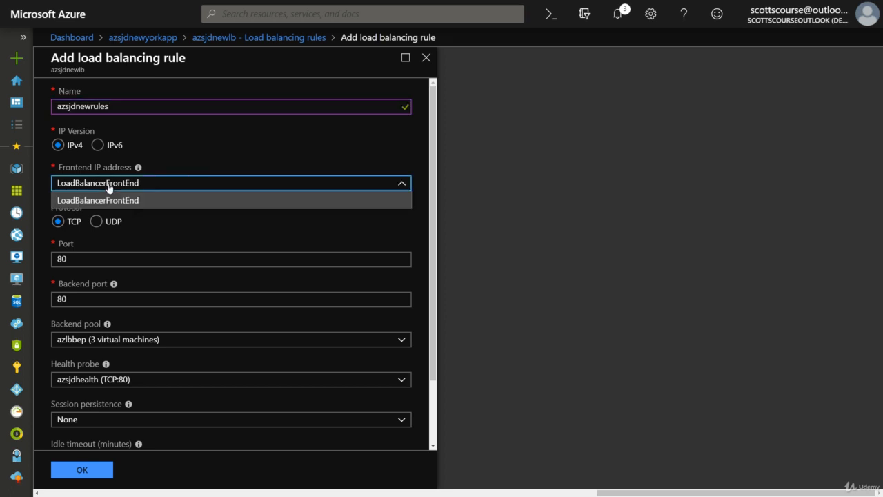
{"action": "left_click", "coordinate": [108, 185]}
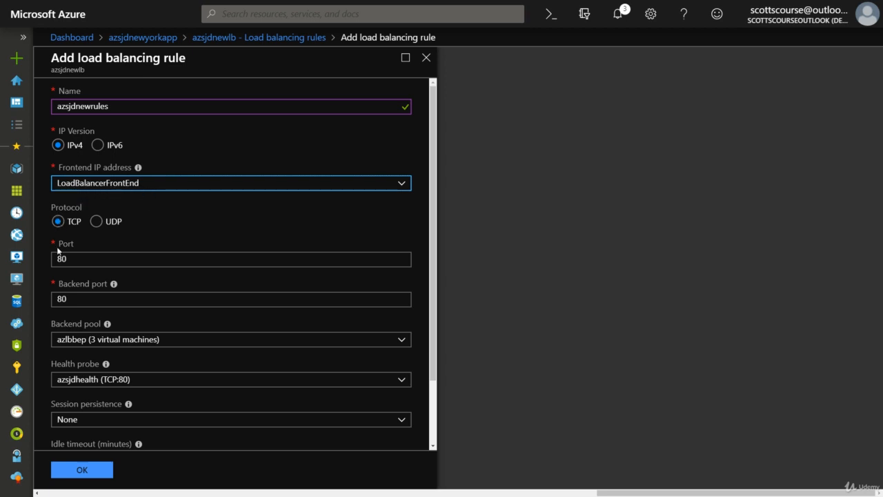
- Try 8080 as the load balancing rule's backend port and restore it to 80
{"action": "scroll", "coordinate": [58, 221], "scroll_direction": "down", "scroll_amount": 2}
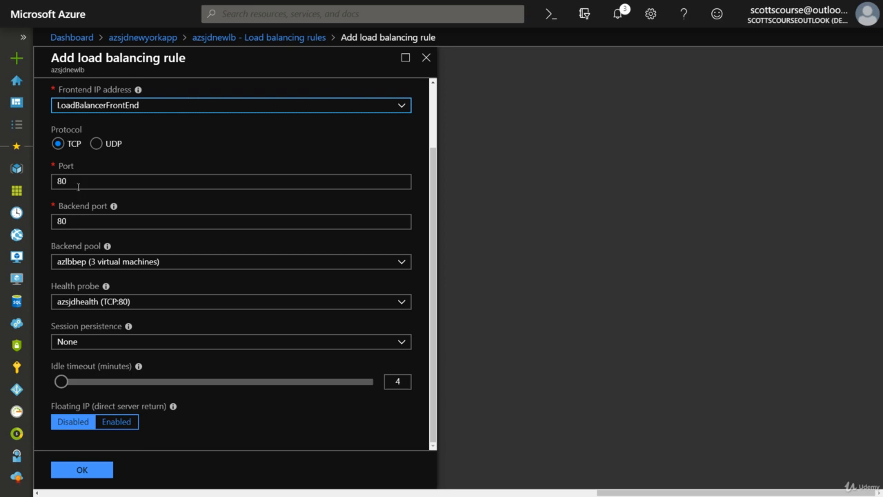
{"action": "left_click", "coordinate": [73, 221]}
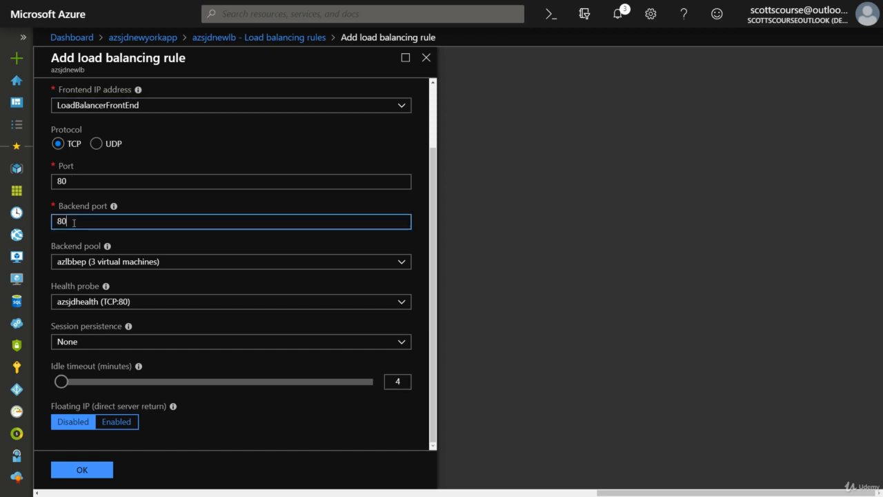
{"action": "type", "text": "808"}
{"action": "key", "text": "BackSpace"}
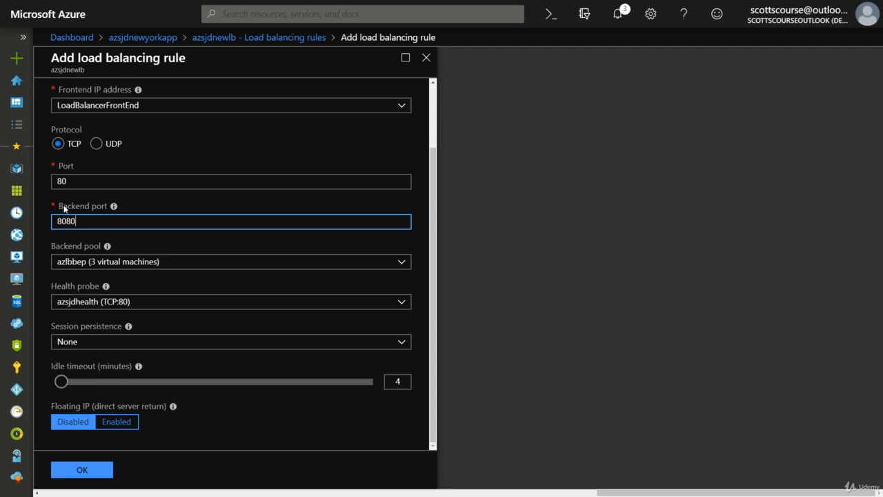
{"action": "key", "text": "BackSpace"}
{"action": "key", "text": "BackSpace"}
{"action": "key", "text": "BackSpace"}
{"action": "type", "text": "0"}
{"action": "left_click", "coordinate": [66, 238]}
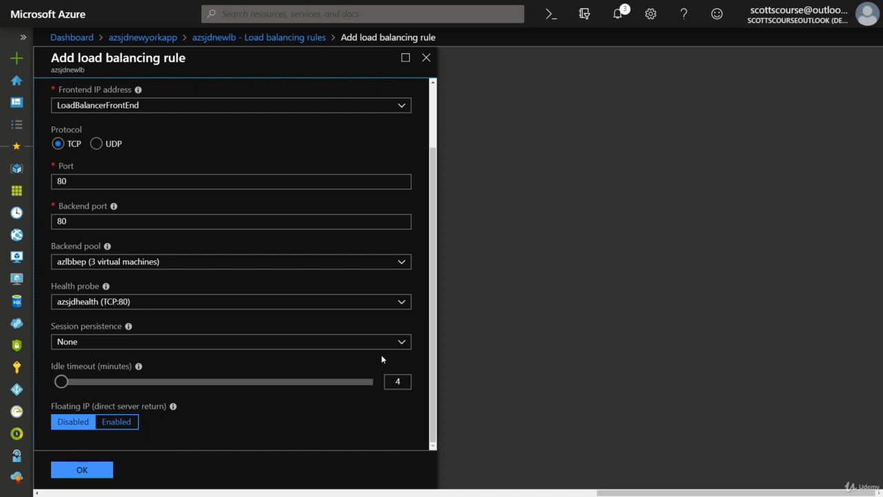
- Review the session persistence options and their explanation, and set session persistence to Client IP
{"action": "left_click", "coordinate": [404, 341]}
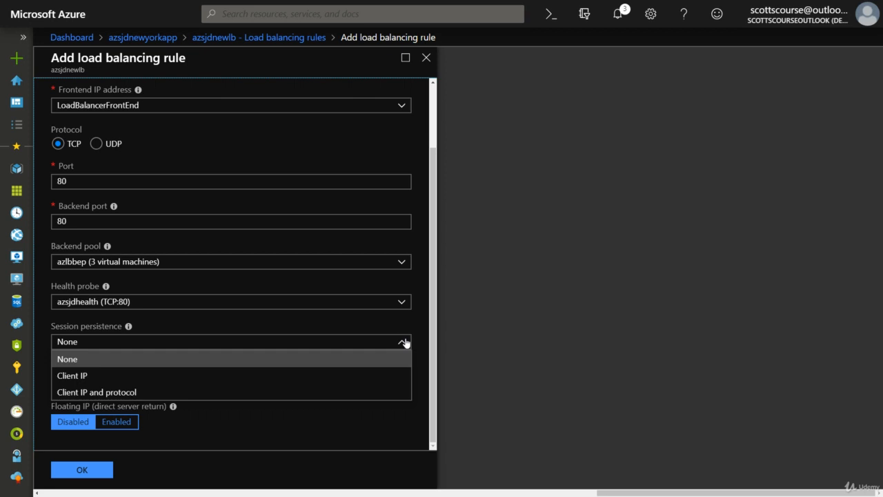
{"action": "left_click", "coordinate": [405, 343]}
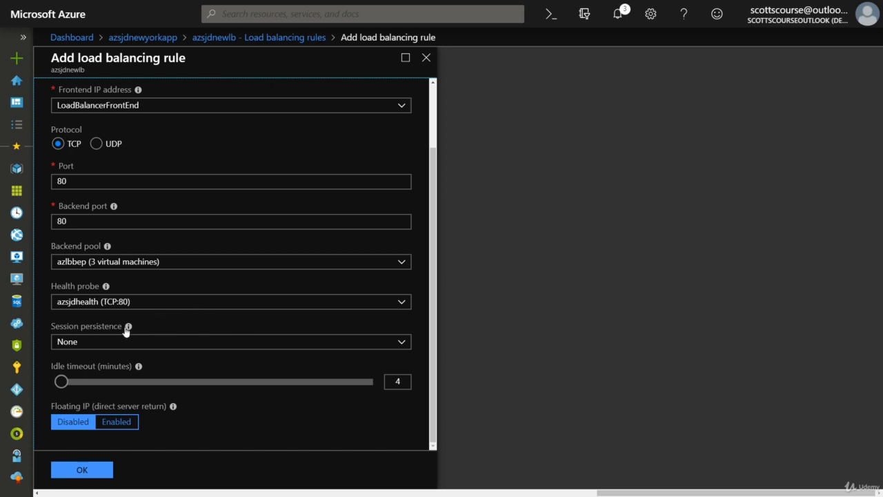
{"action": "mouse_move", "coordinate": [128, 330]}
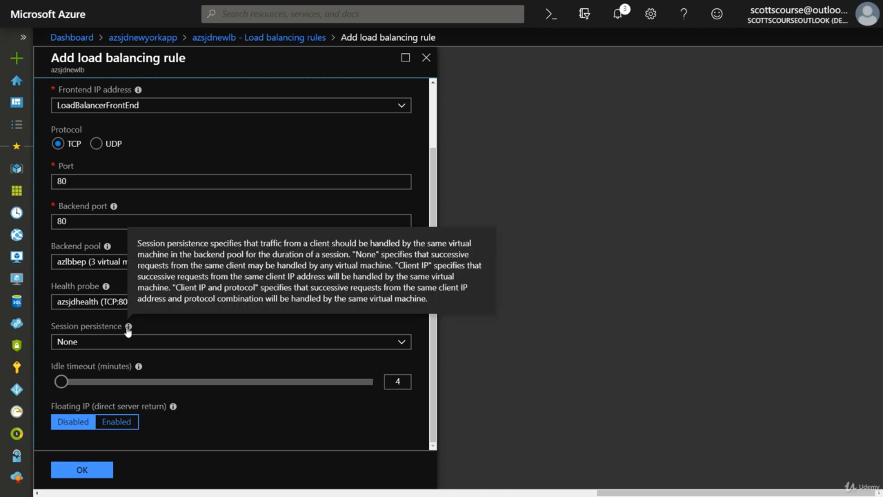
{"action": "left_click", "coordinate": [129, 343]}
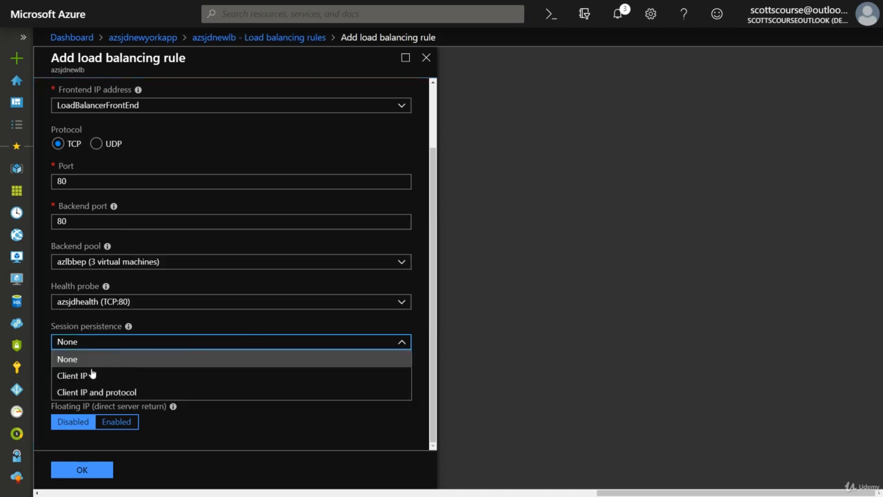
{"action": "left_click", "coordinate": [84, 376]}
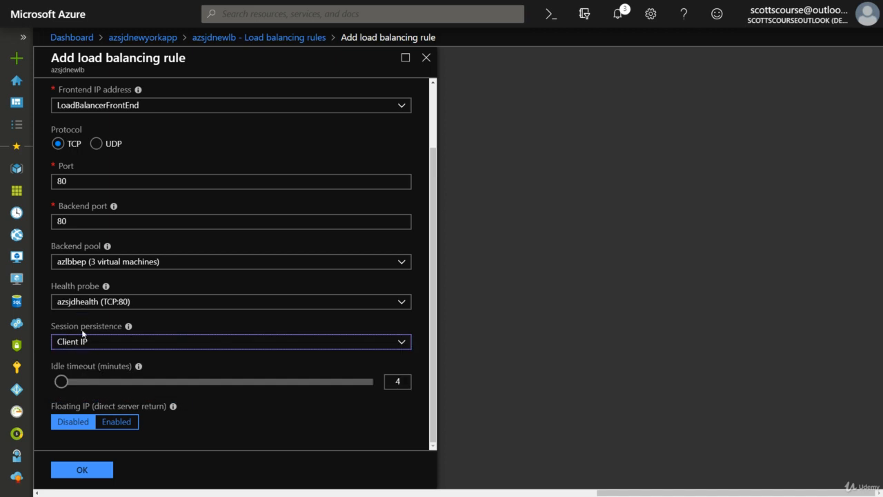
- Set the rule's session persistence to None and create the load balancing rule
{"action": "left_click", "coordinate": [81, 343]}
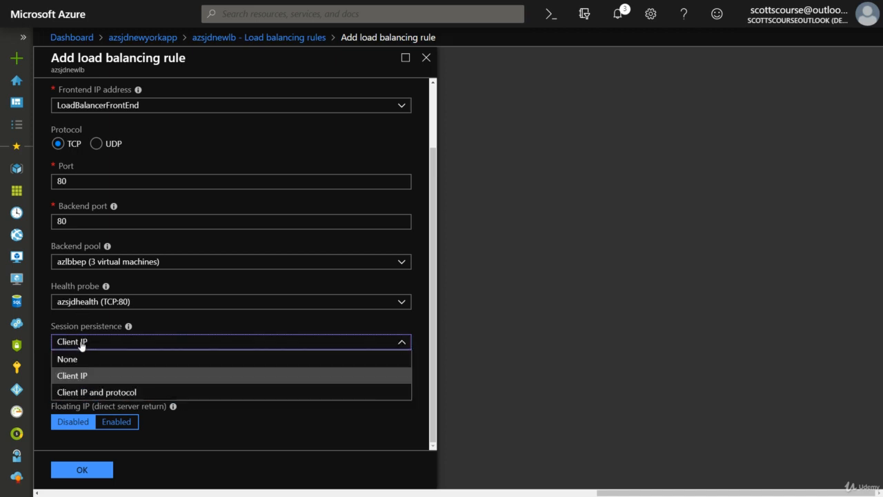
{"action": "left_click", "coordinate": [76, 360]}
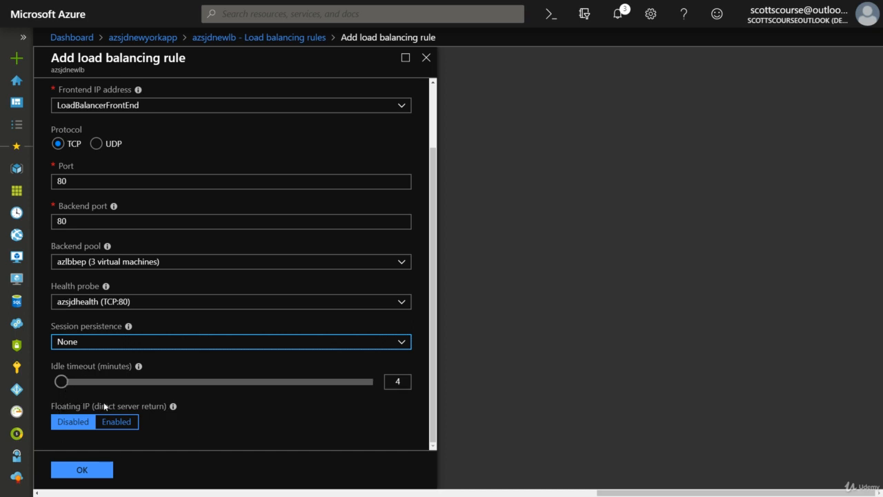
{"action": "left_click", "coordinate": [64, 467]}
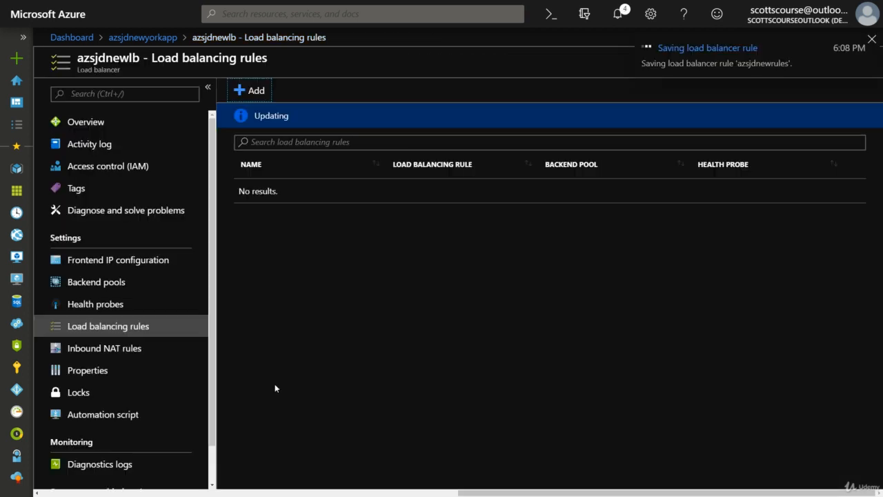